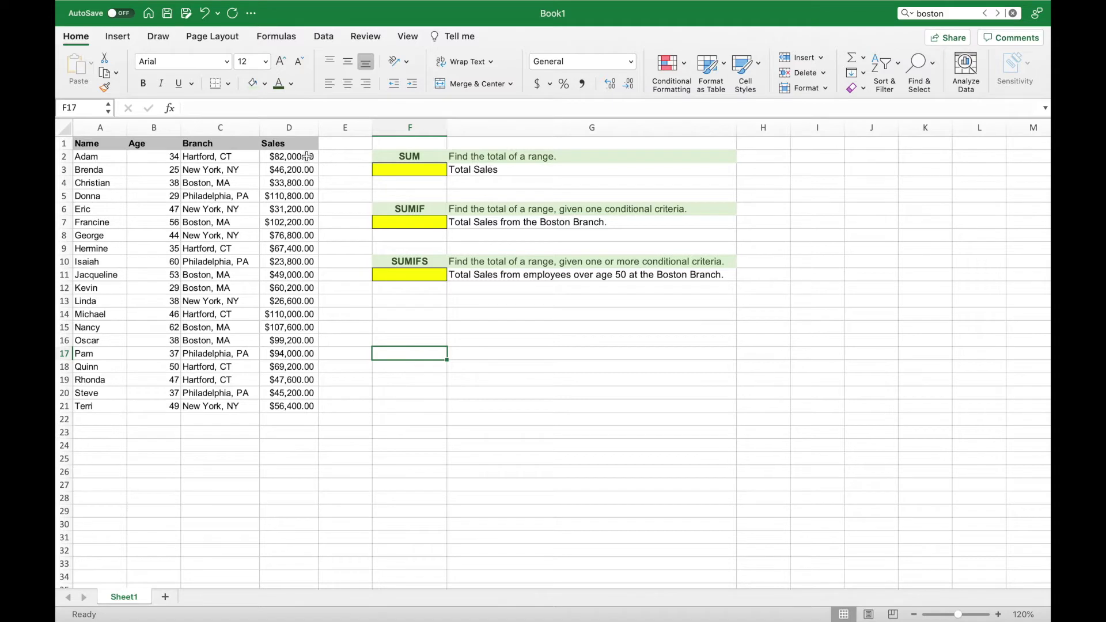
Step: Highlight the table, then the name, age, branch and sales columns to review the data
{"action": "left_click_drag", "start_coordinate": [307, 156], "coordinate": [287, 407]}
{"action": "left_click", "coordinate": [428, 369]}
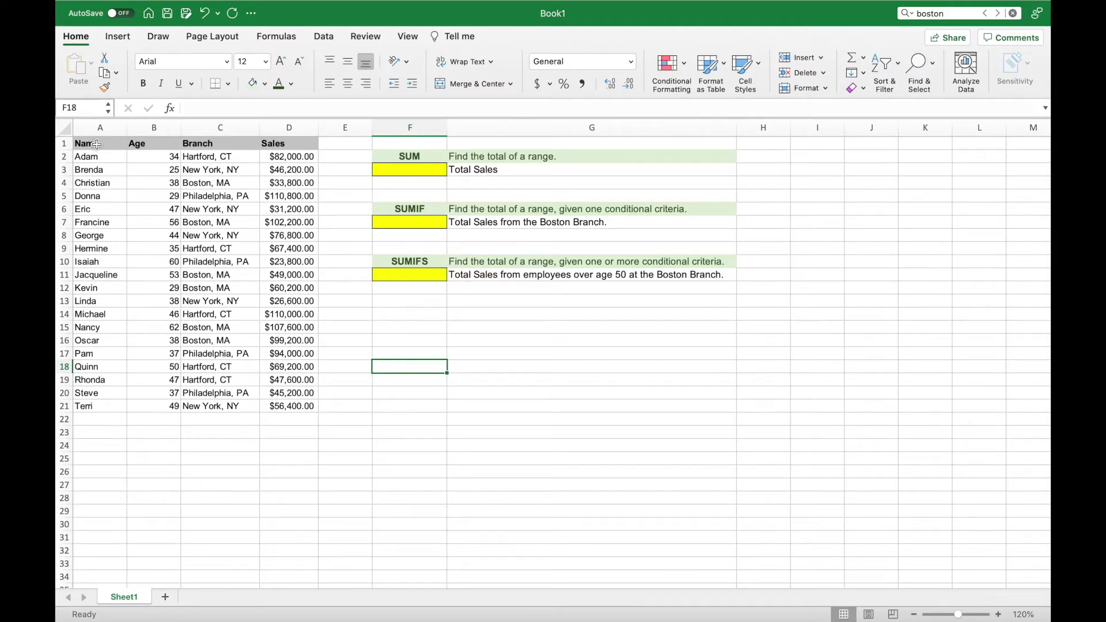
{"action": "left_click_drag", "start_coordinate": [96, 144], "coordinate": [283, 408]}
{"action": "left_click_drag", "start_coordinate": [99, 143], "coordinate": [91, 311]}
{"action": "left_click_drag", "start_coordinate": [144, 145], "coordinate": [164, 339]}
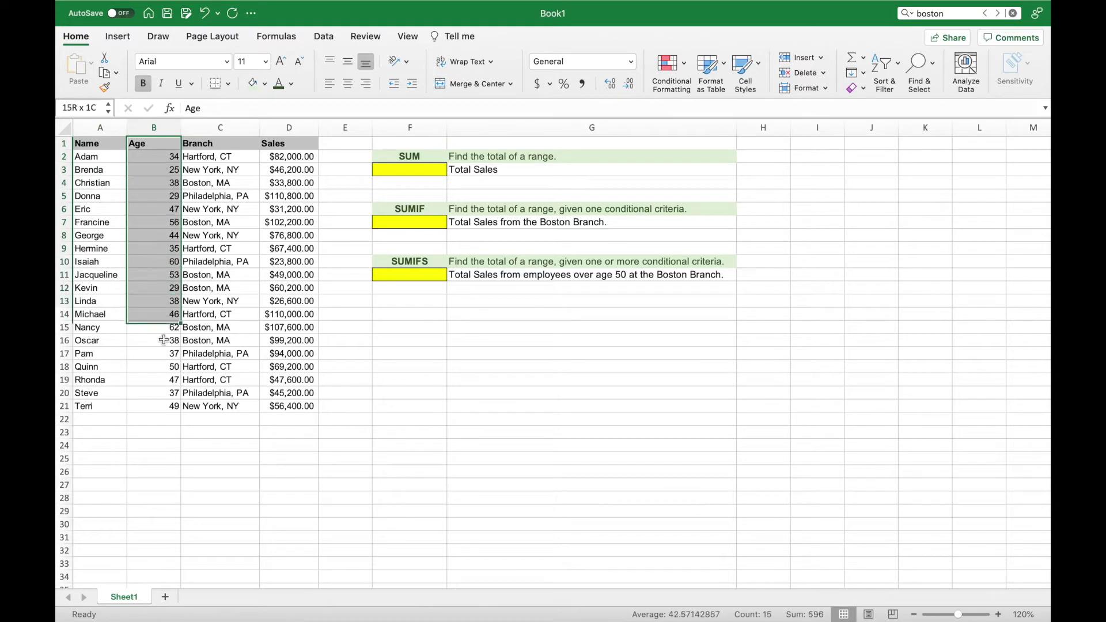
{"action": "left_click", "coordinate": [229, 144]}
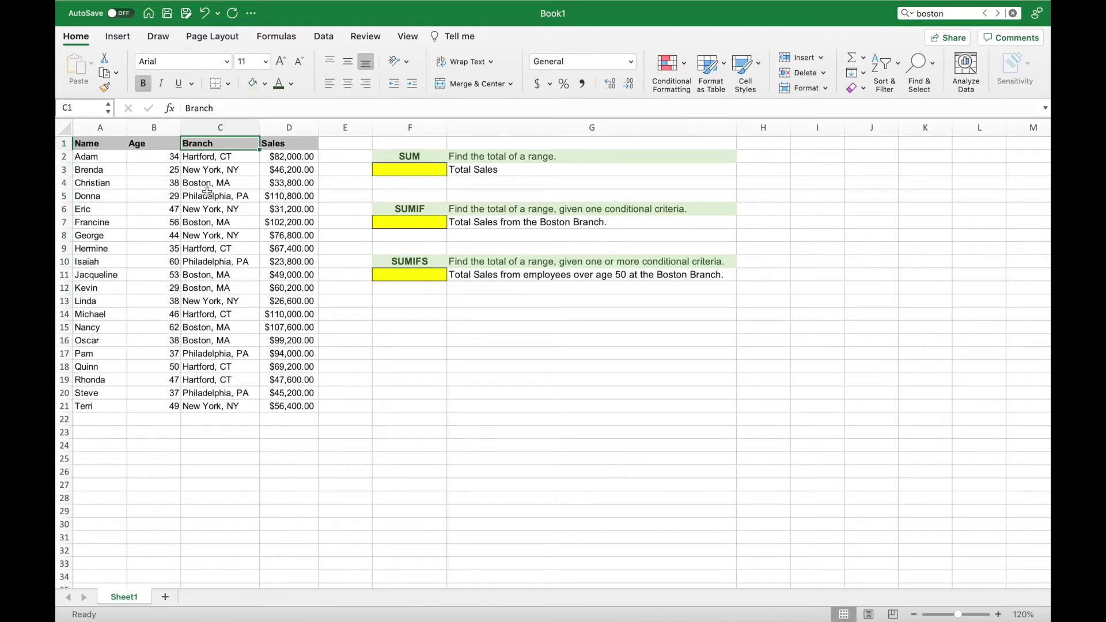
{"action": "left_click_drag", "start_coordinate": [283, 145], "coordinate": [304, 406]}
{"action": "left_click", "coordinate": [411, 389]}
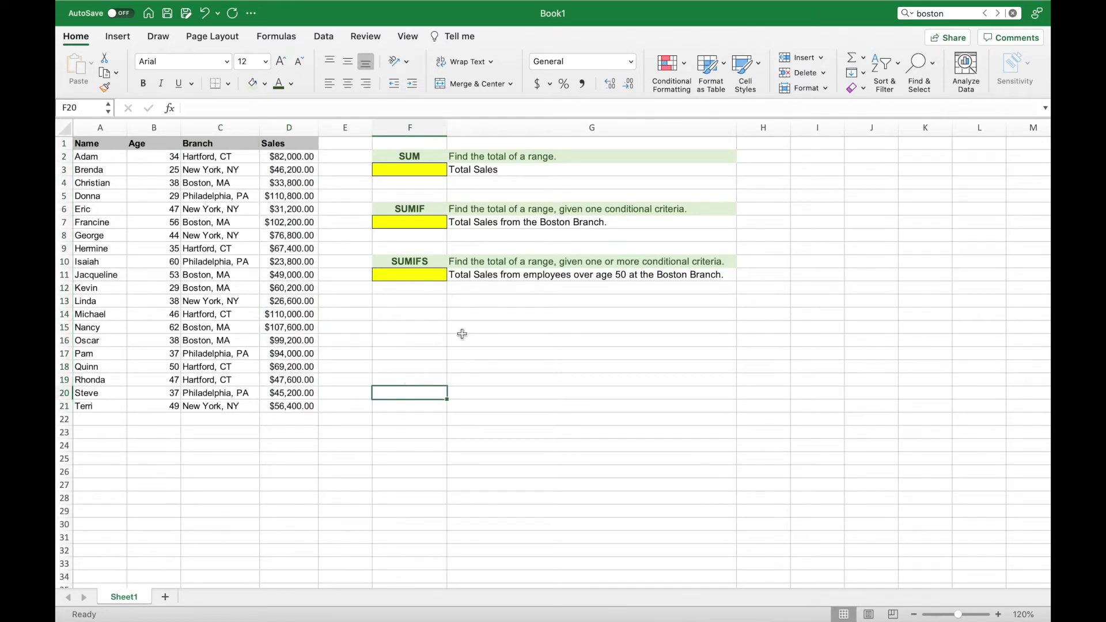
Step: Enter =SUM(D2:D21) in F3 so the sales total shows $1,339,200.00
{"action": "left_click", "coordinate": [398, 169]}
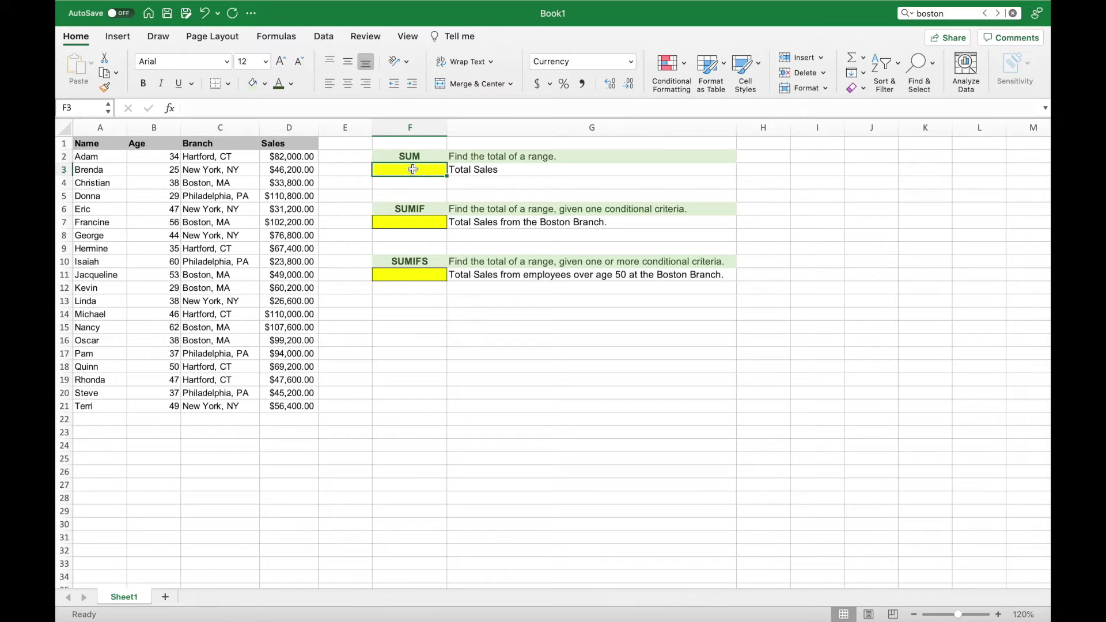
{"action": "type", "text": "="}
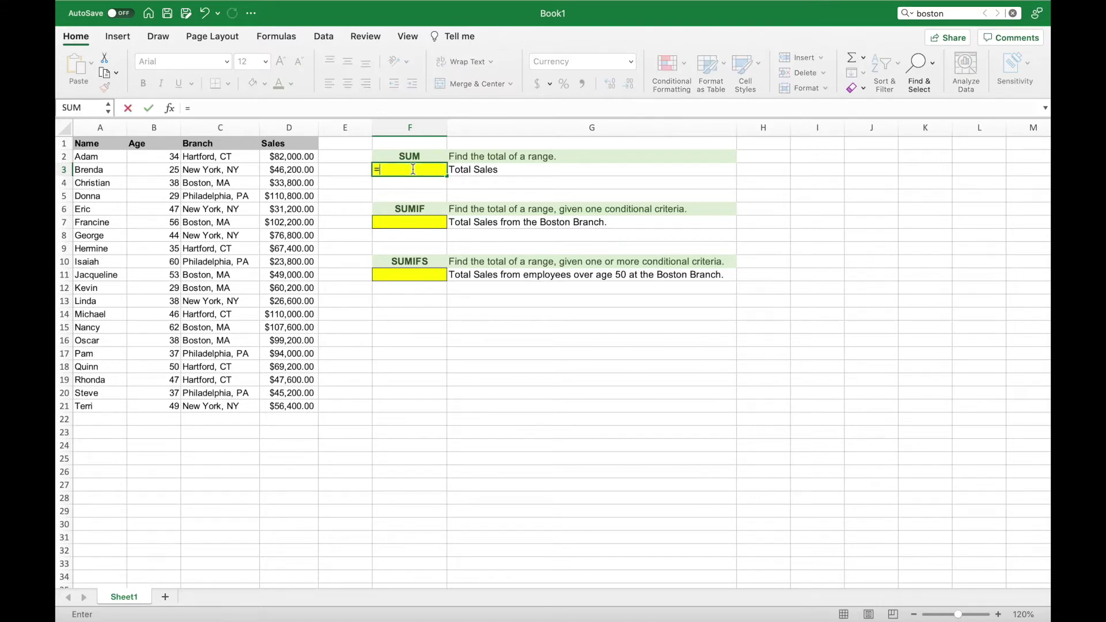
{"action": "type", "text": "SUM("}
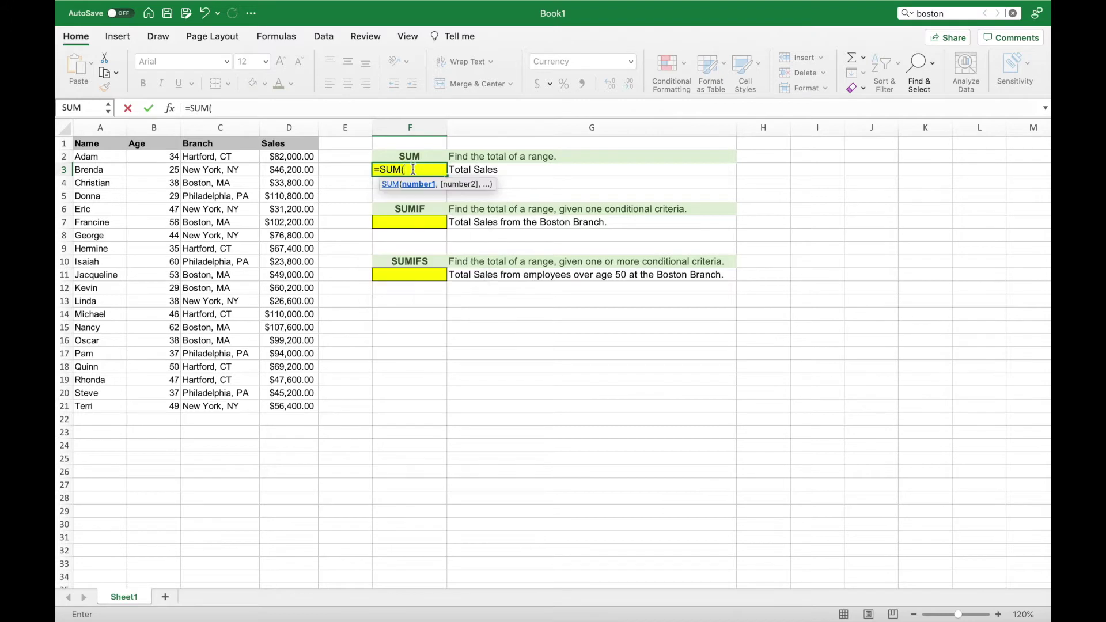
{"action": "left_click", "coordinate": [308, 162]}
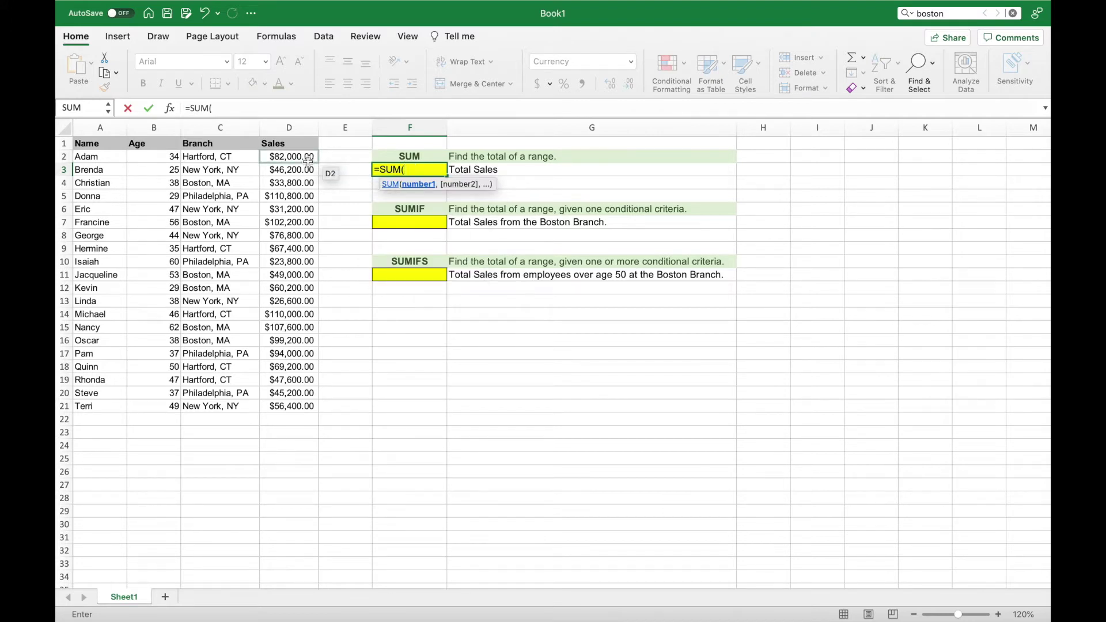
{"action": "left_click_drag", "start_coordinate": [308, 162], "coordinate": [296, 407]}
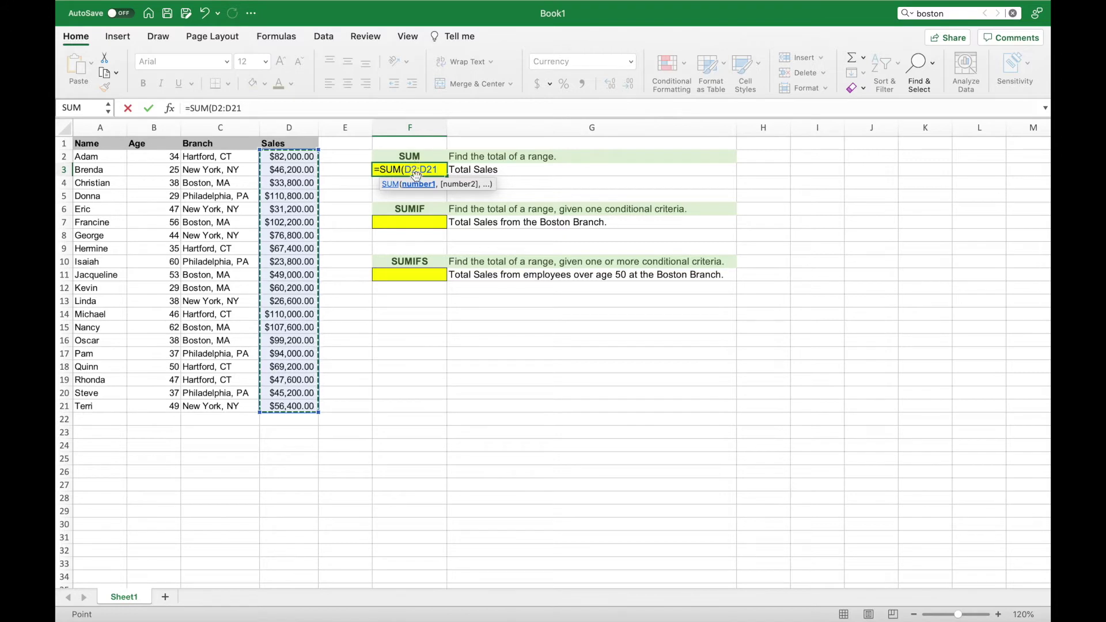
{"action": "key", "text": "Return"}
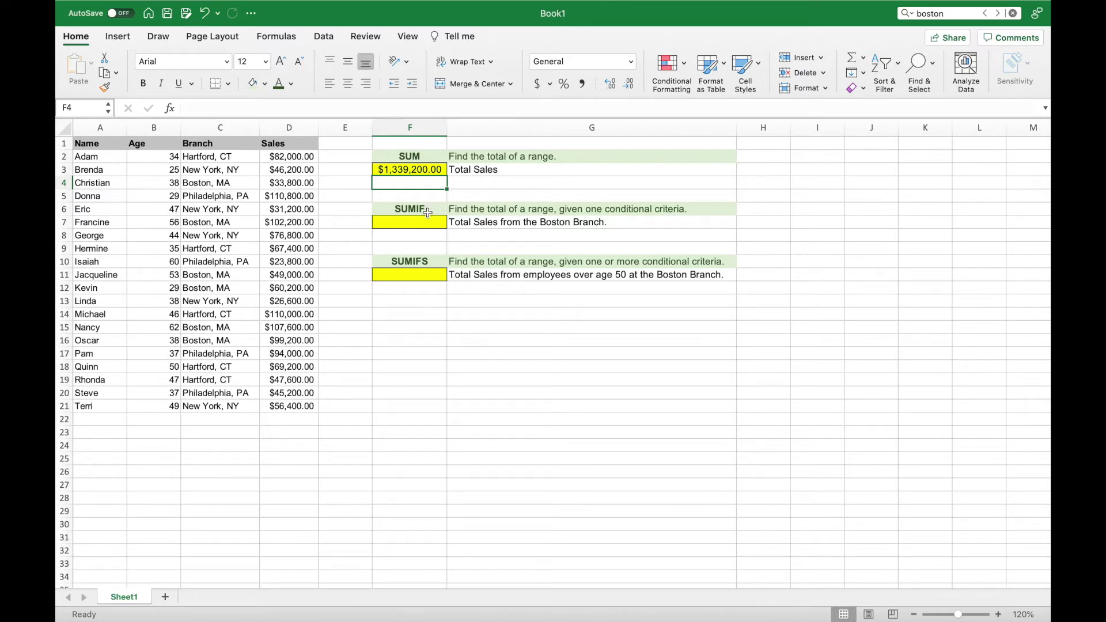
{"action": "left_click", "coordinate": [541, 212]}
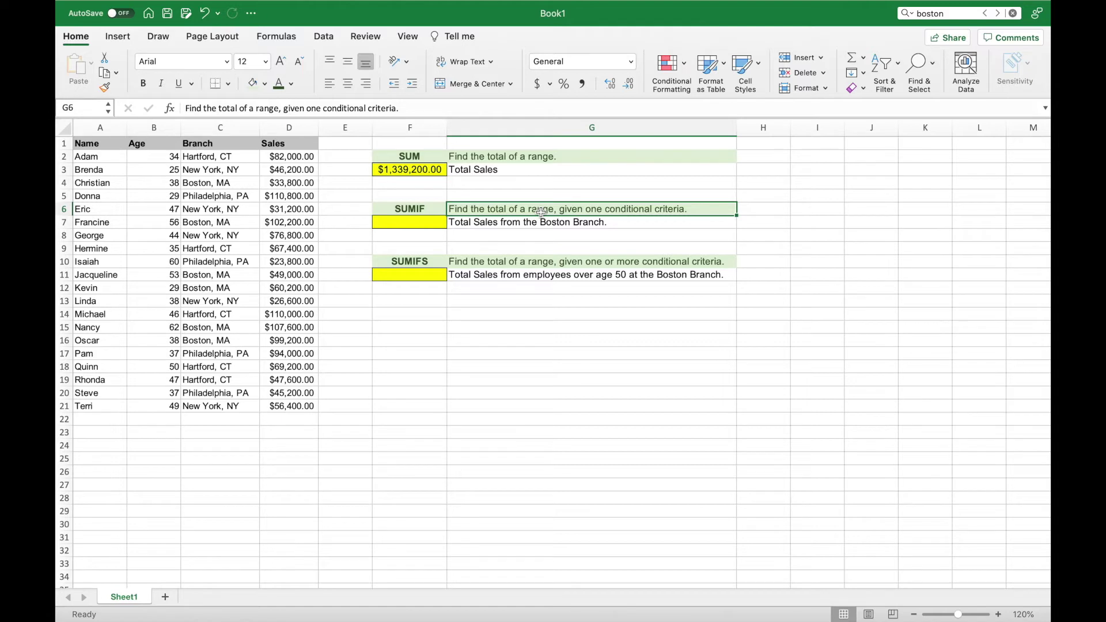
{"action": "left_click", "coordinate": [439, 222]}
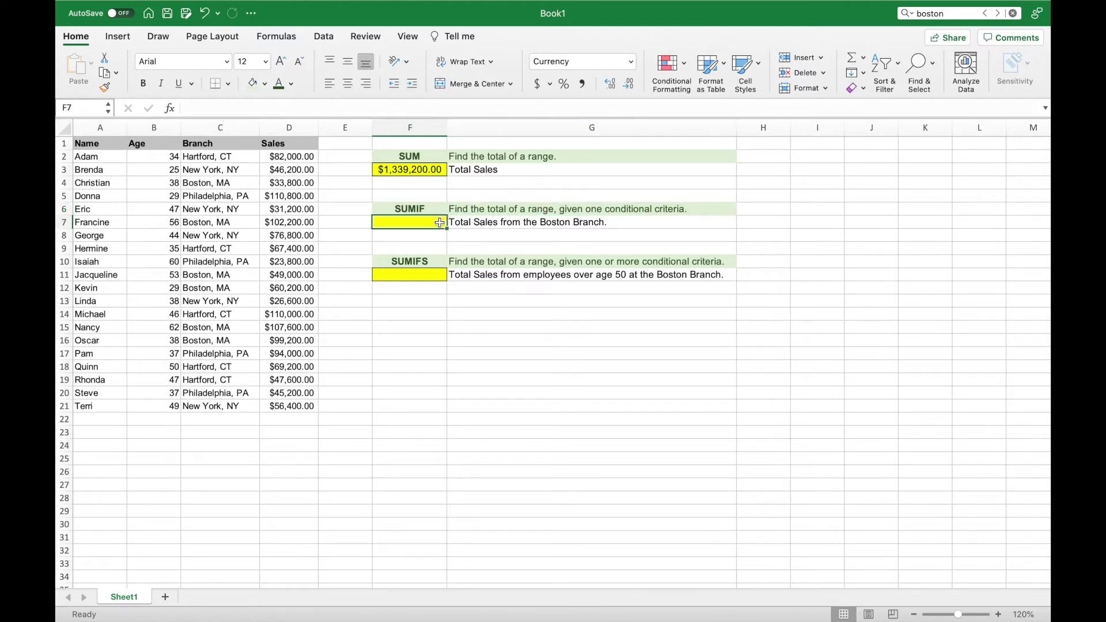
{"action": "left_click_drag", "start_coordinate": [291, 156], "coordinate": [306, 404]}
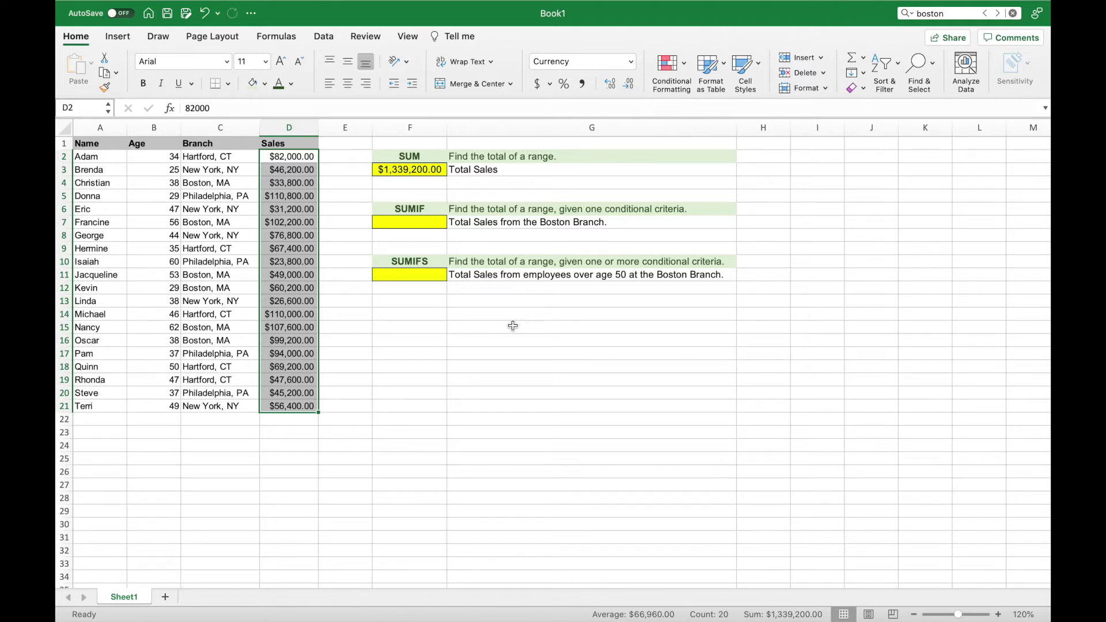
{"action": "left_click", "coordinate": [410, 221]}
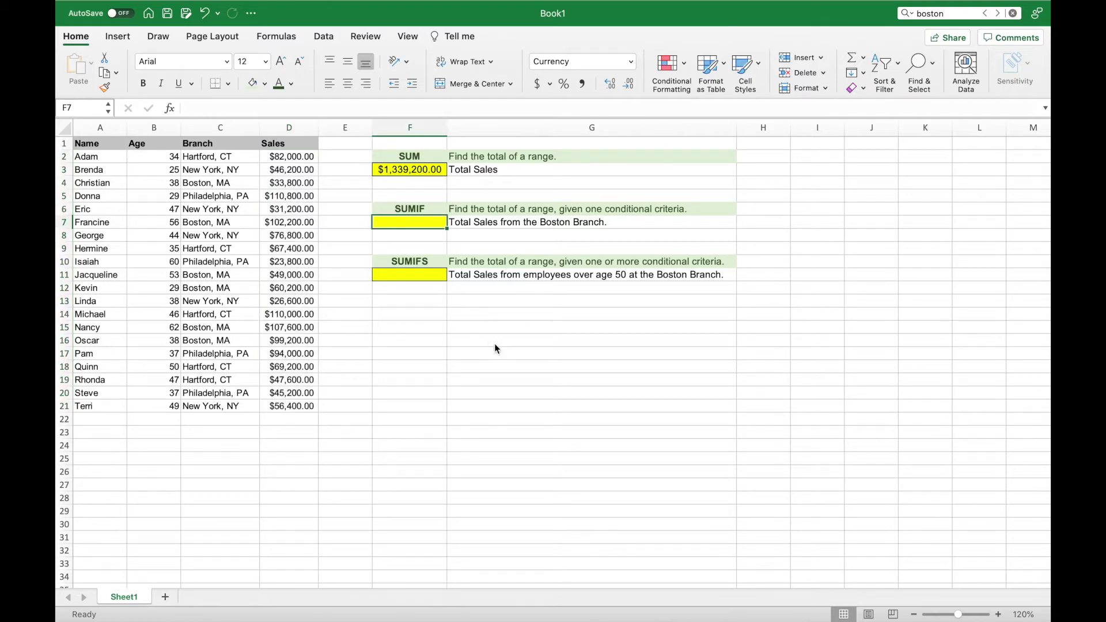
Step: Type =SUMIF(C2:C21,"Boston, MA", in F7, correcting a typo in the criterion
{"action": "type", "text": "="}
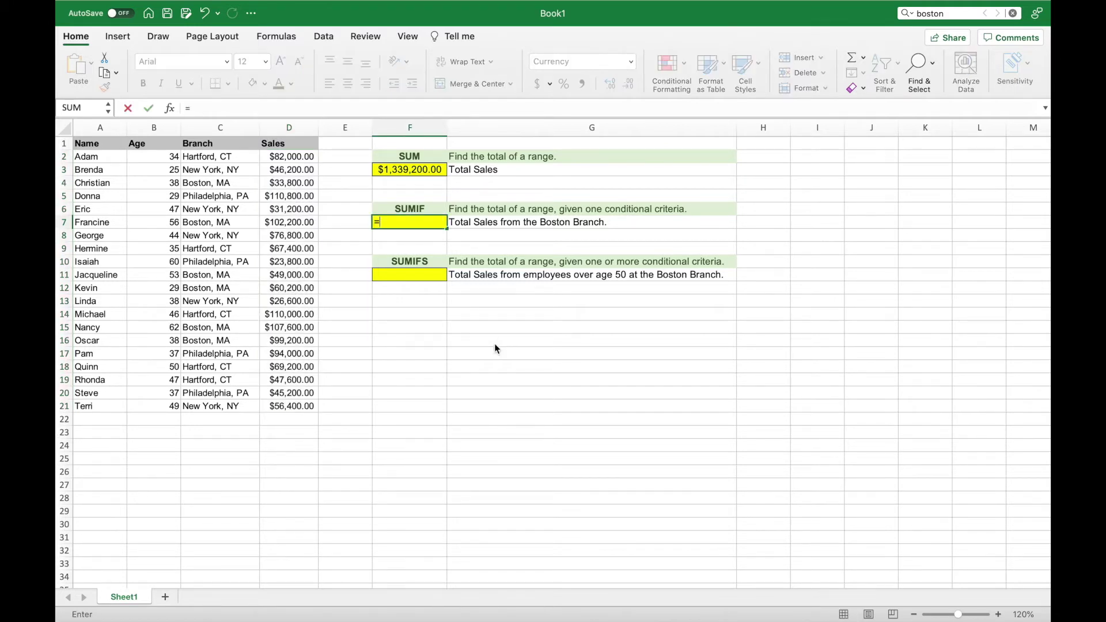
{"action": "type", "text": "SUMI"}
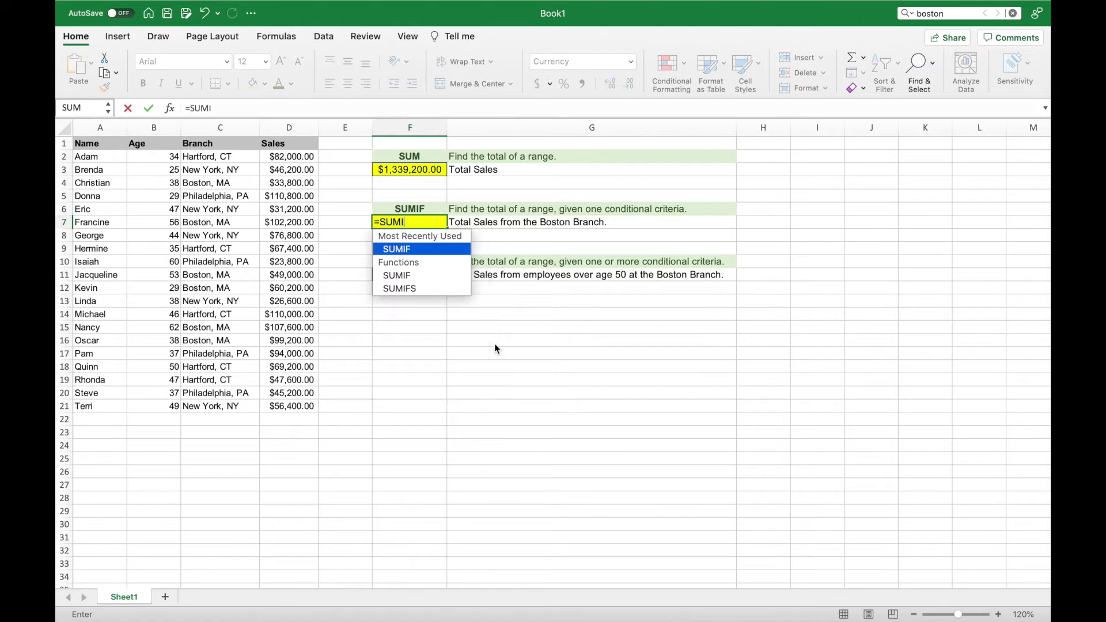
{"action": "type", "text": "F("}
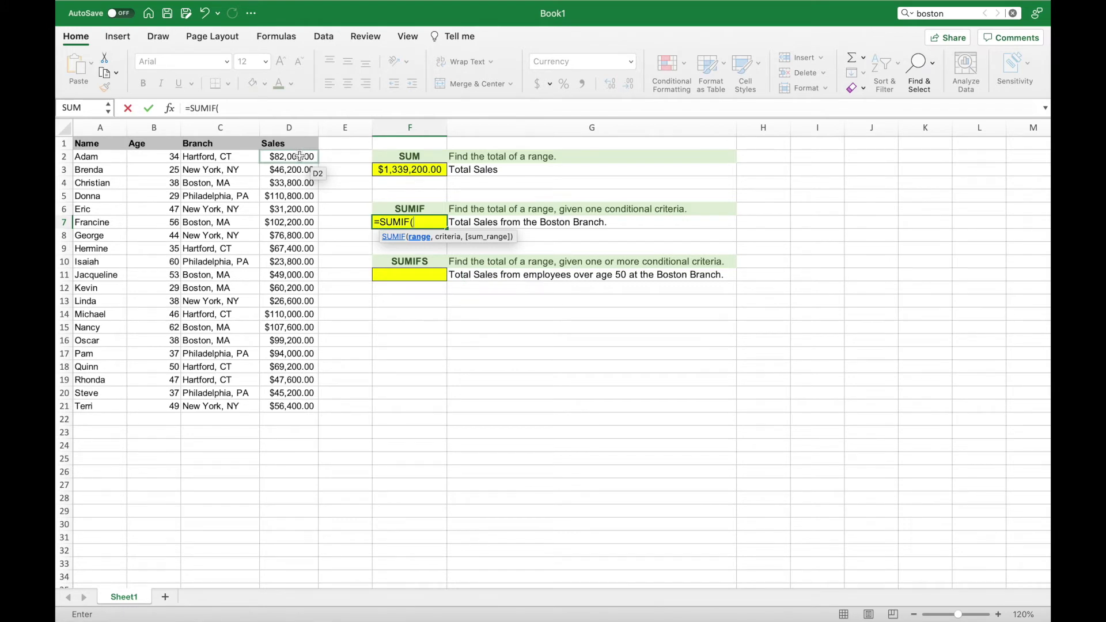
{"action": "left_click_drag", "start_coordinate": [235, 156], "coordinate": [235, 401]}
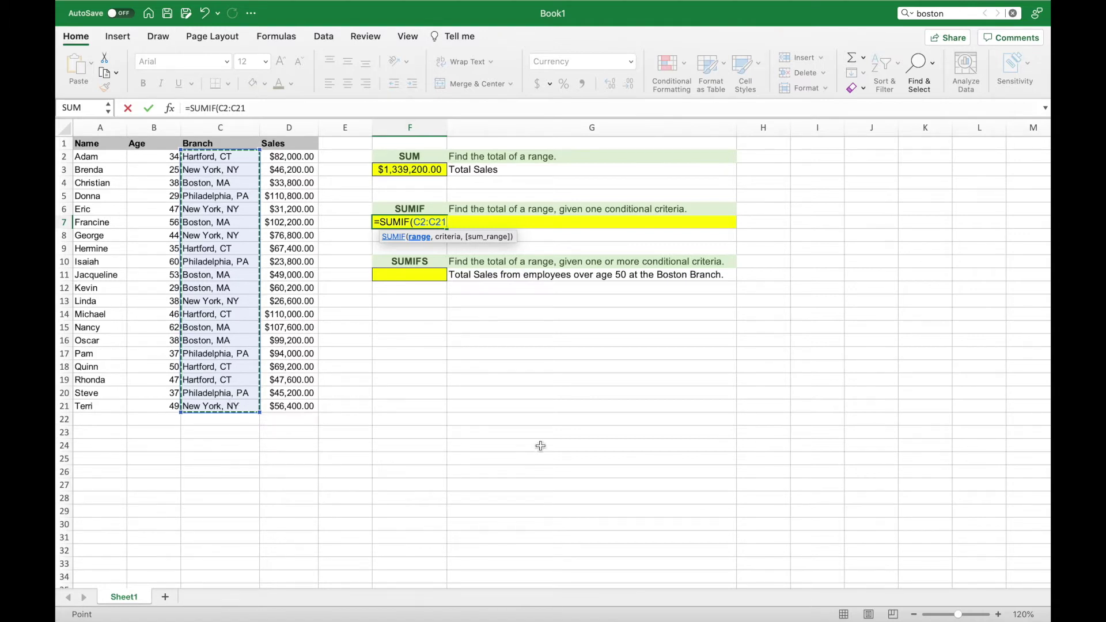
{"action": "type", "text": ","}
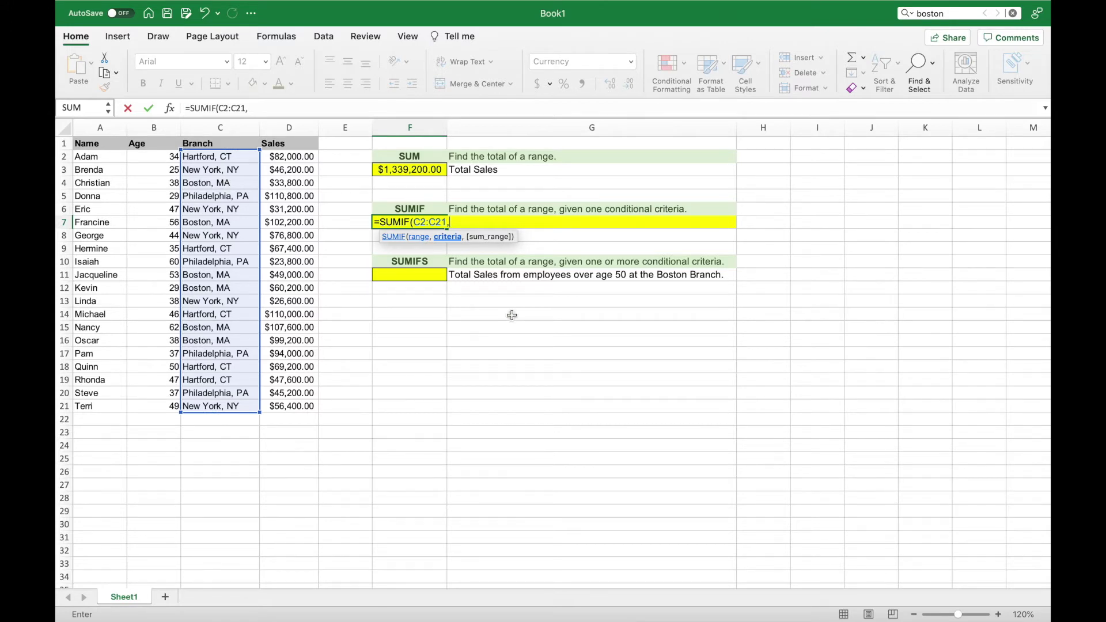
{"action": "type", "text": "\"Boston, M"}
{"action": "key", "text": "BackSpace"}
{"action": "type", "text": "MA\""}
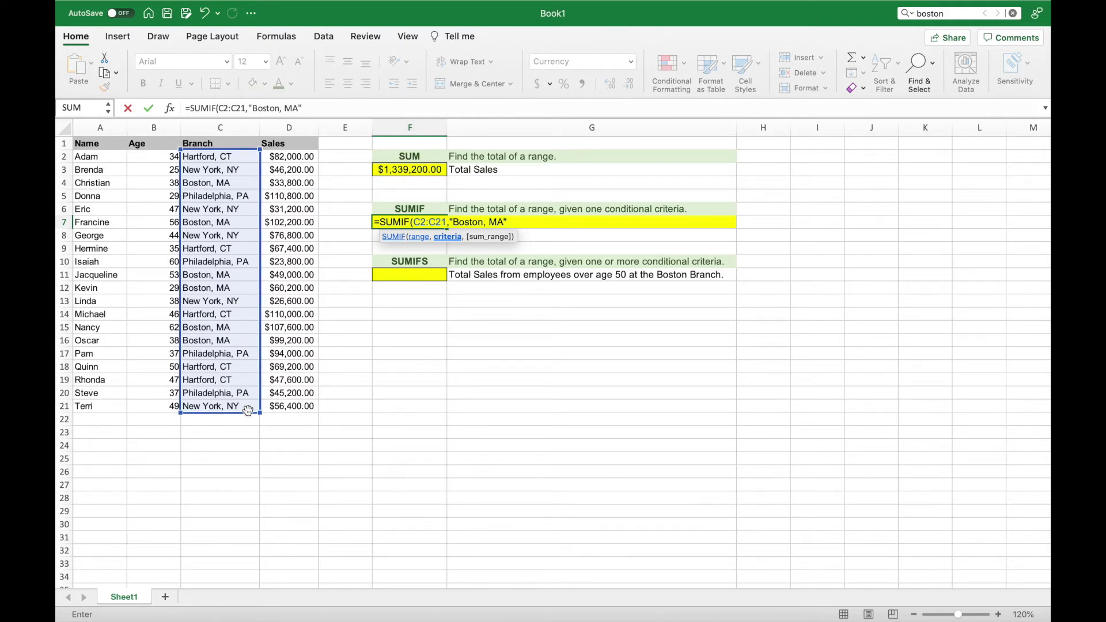
{"action": "type", "text": ","}
Step: Add D2:D21 as the sum range and commit the SUMIF, giving $452,000.00
{"action": "left_click", "coordinate": [299, 157]}
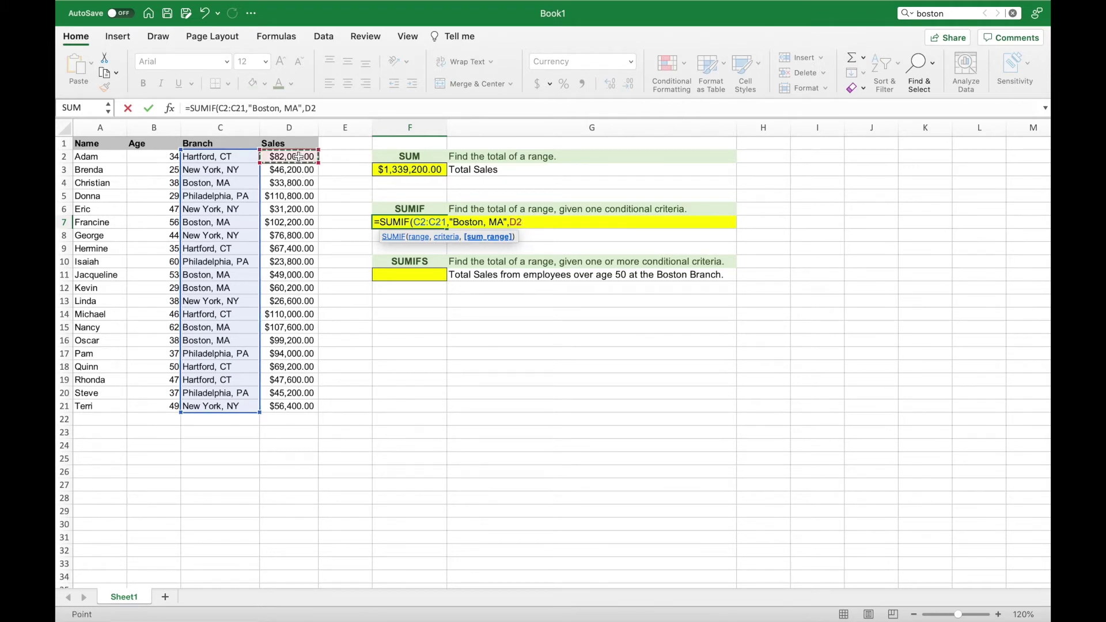
{"action": "left_click_drag", "start_coordinate": [299, 156], "coordinate": [291, 409]}
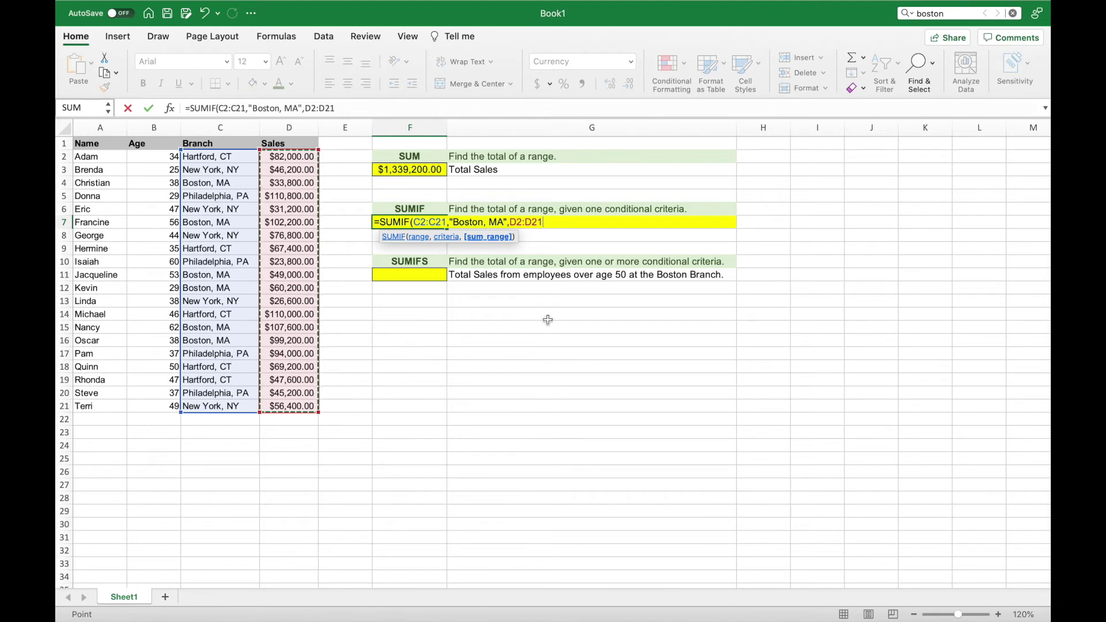
{"action": "key", "text": "Return"}
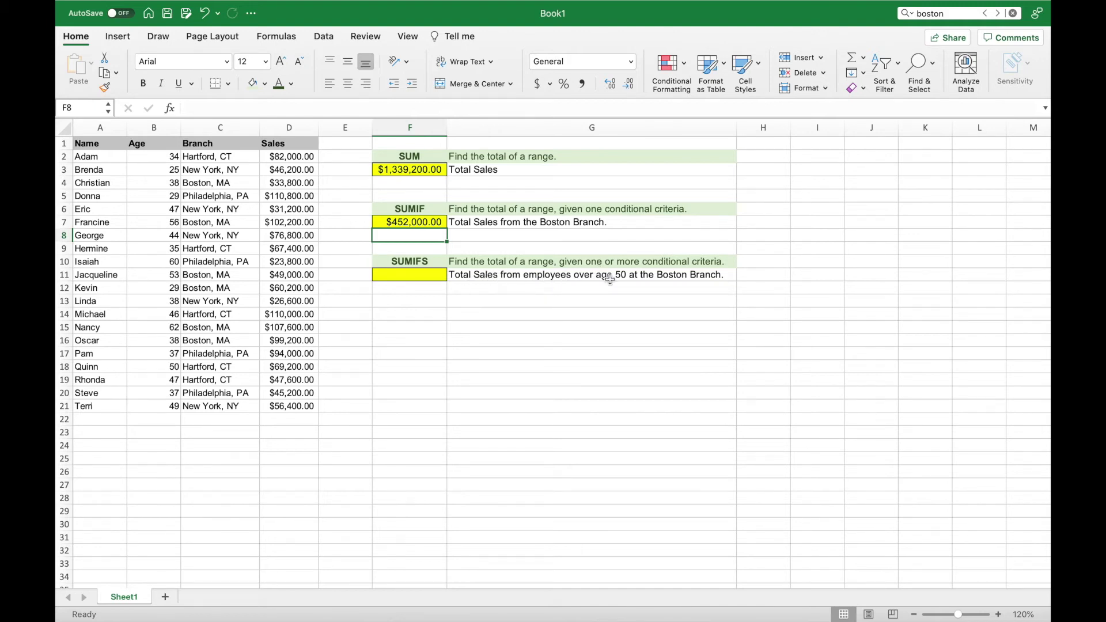
Step: In F11 type =SUMIFS(D2:D21,C2:C21,"Boston, MA" using the Sales and Branch ranges
{"action": "left_click", "coordinate": [415, 275]}
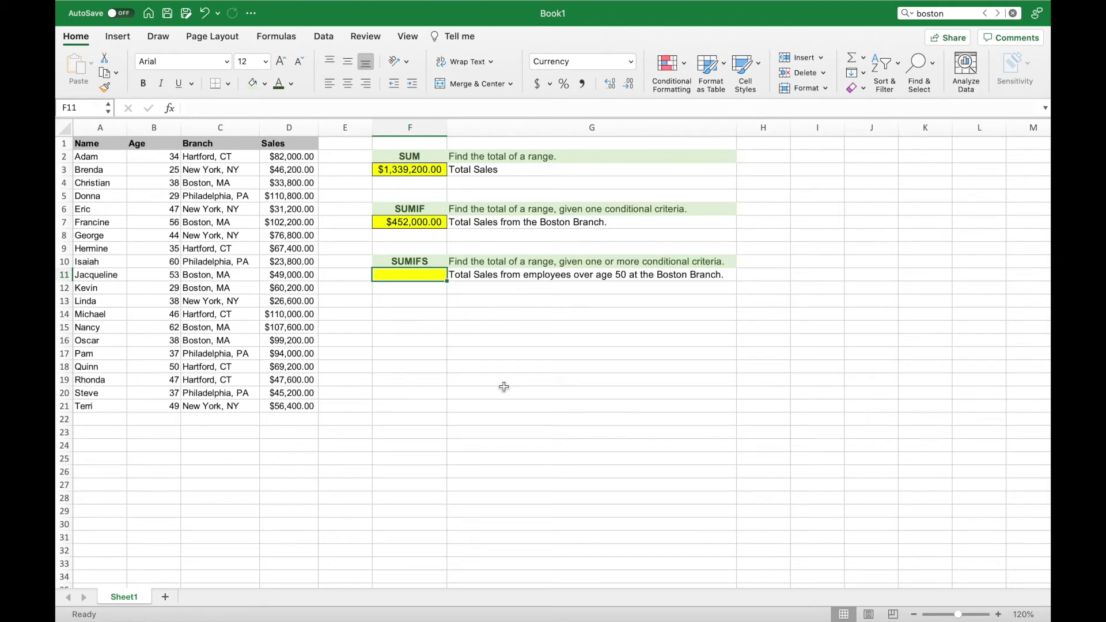
{"action": "type", "text": "="}
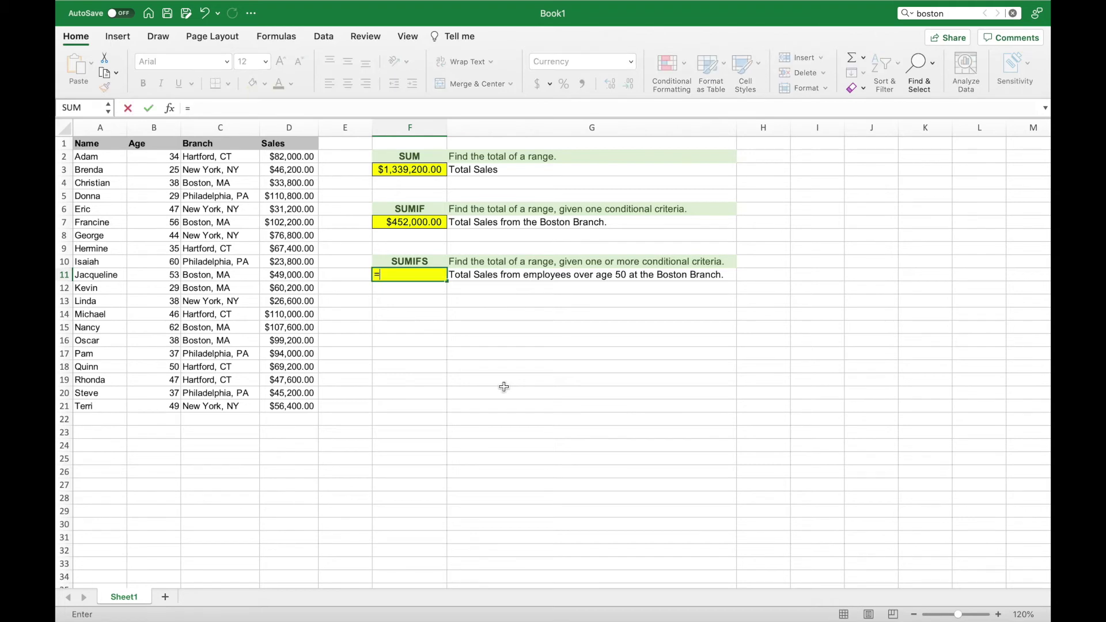
{"action": "type", "text": "SU"}
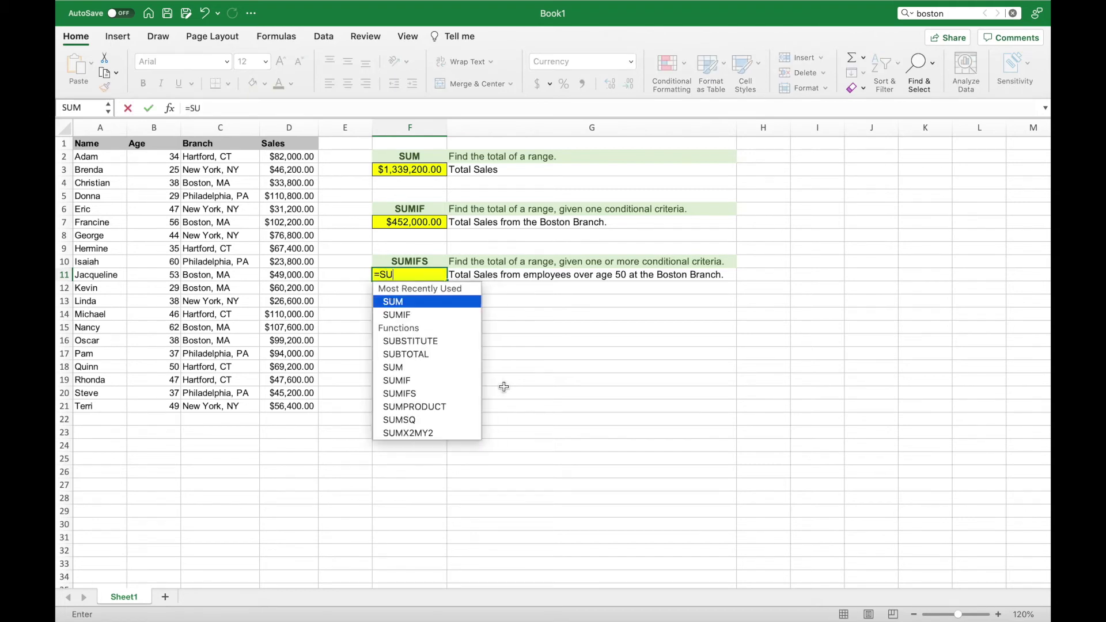
{"action": "type", "text": "MIFS"}
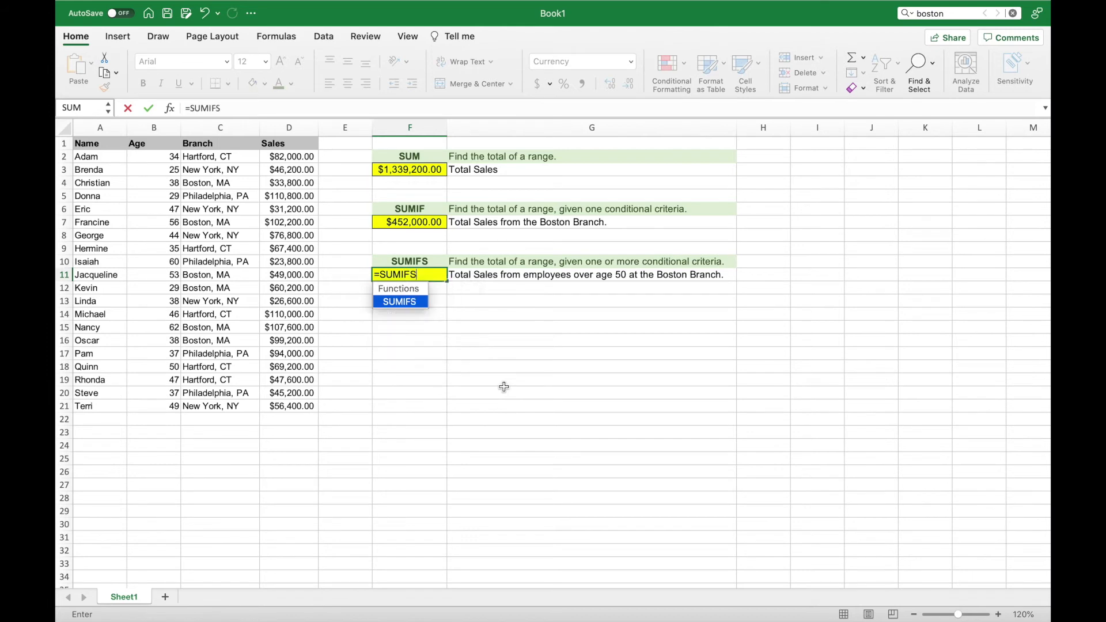
{"action": "type", "text": "("}
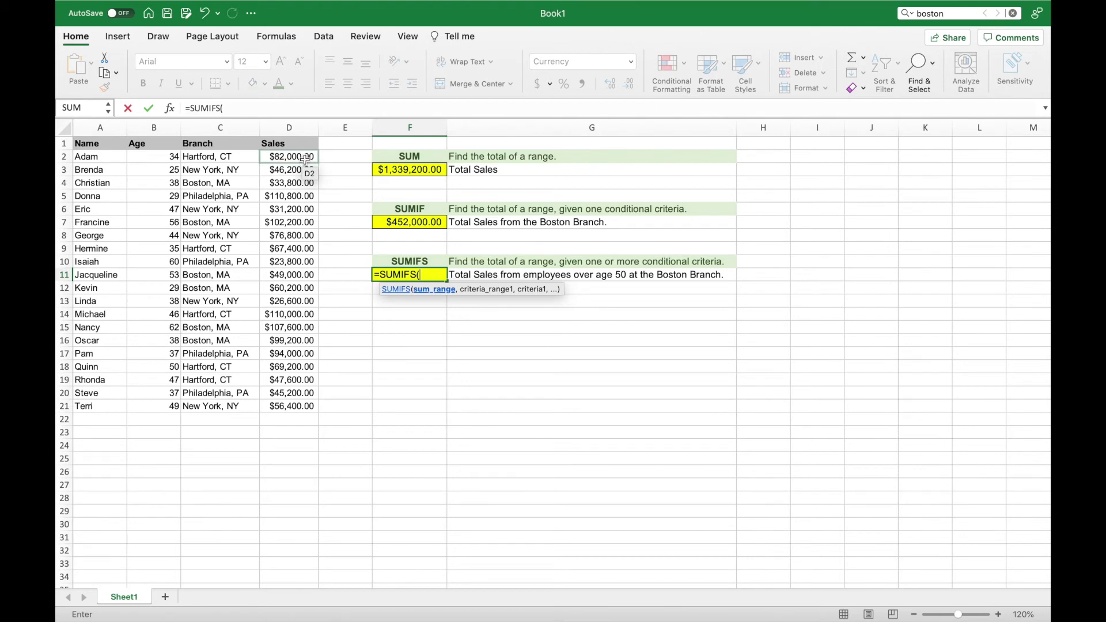
{"action": "left_click_drag", "start_coordinate": [306, 160], "coordinate": [309, 408]}
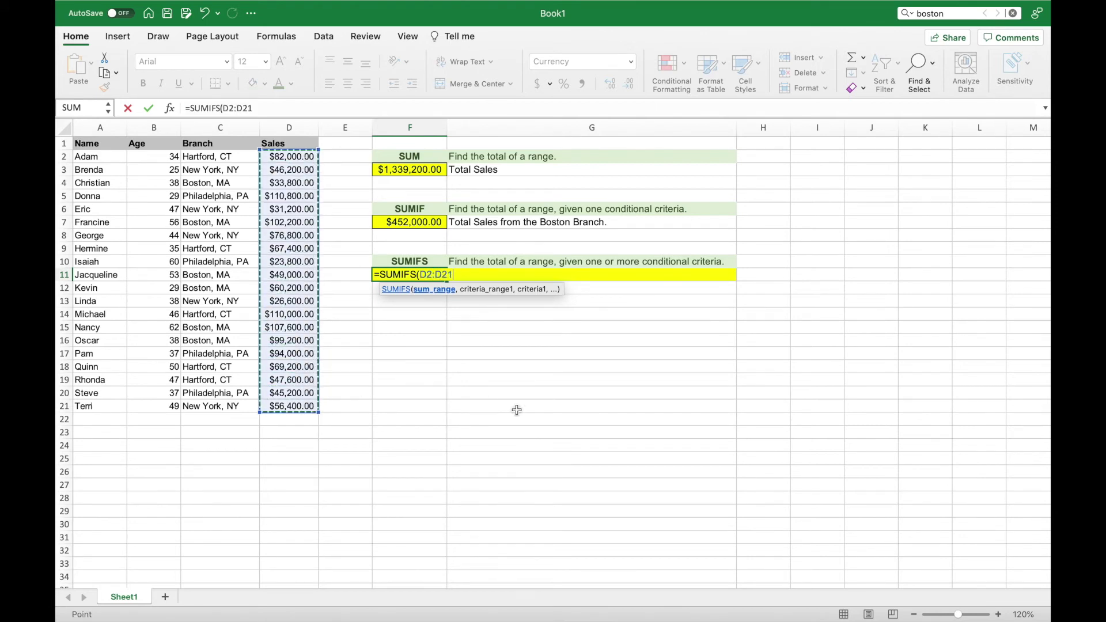
{"action": "type", "text": ","}
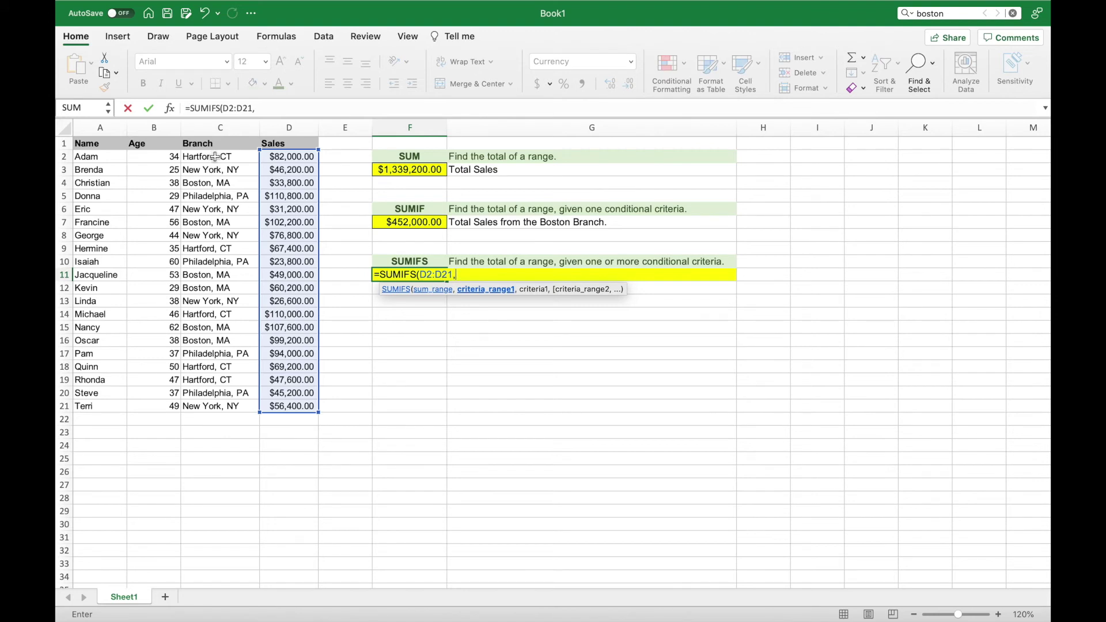
{"action": "left_click_drag", "start_coordinate": [213, 157], "coordinate": [238, 404]}
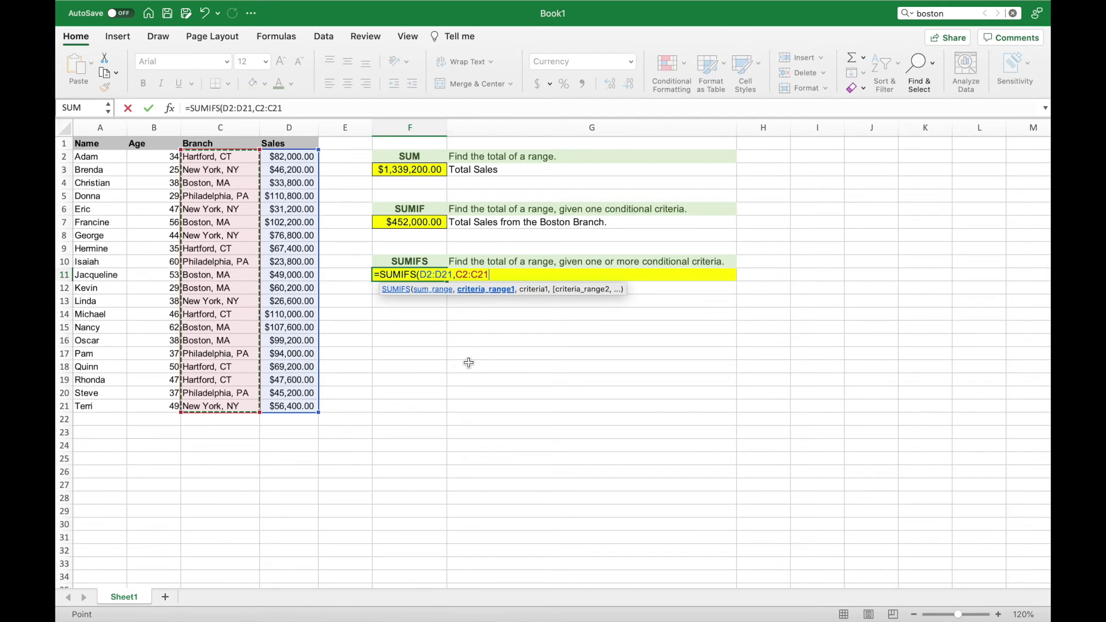
{"action": "type", "text": ","}
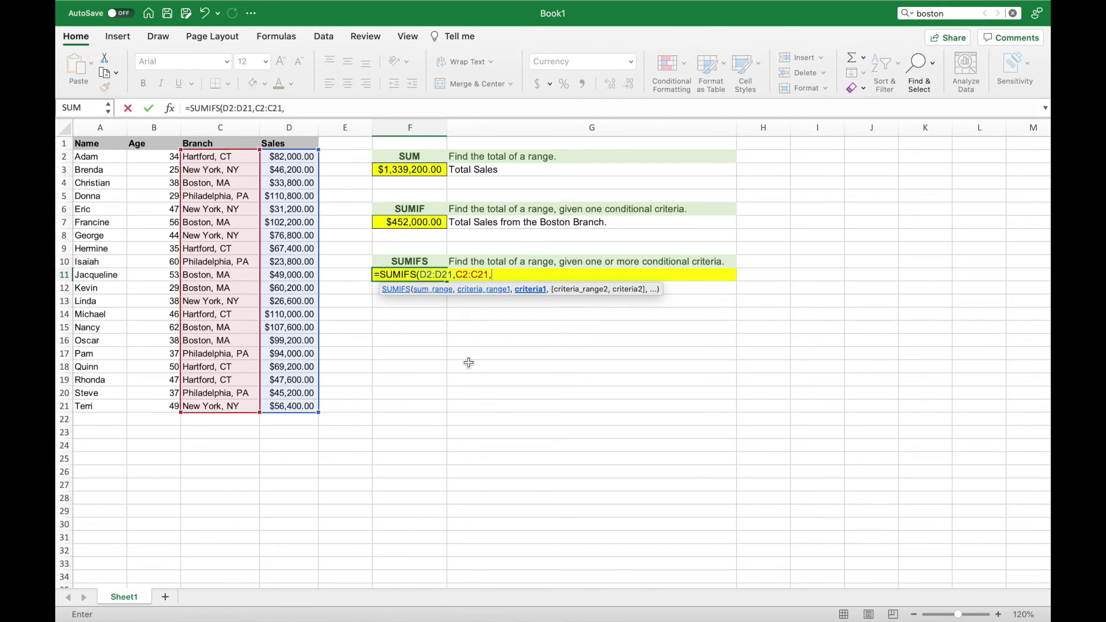
{"action": "type", "text": "\"Boston, MA\""}
Step: Add the Age range B2:B21 with ">=50" and commit, giving $258,800.00
{"action": "type", "text": ","}
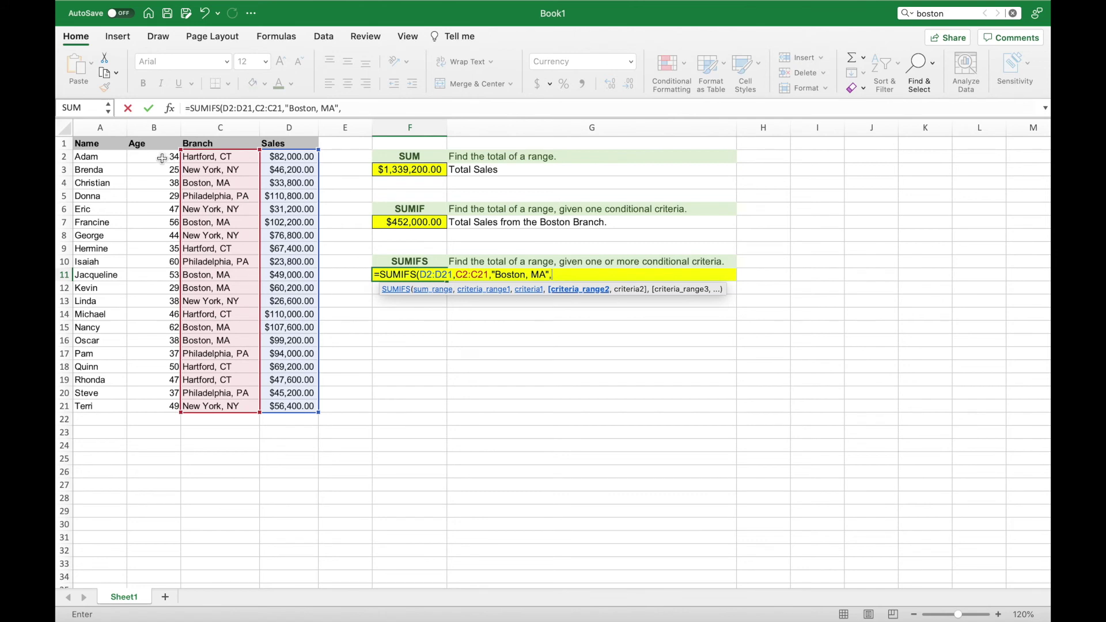
{"action": "left_click_drag", "start_coordinate": [162, 157], "coordinate": [160, 407]}
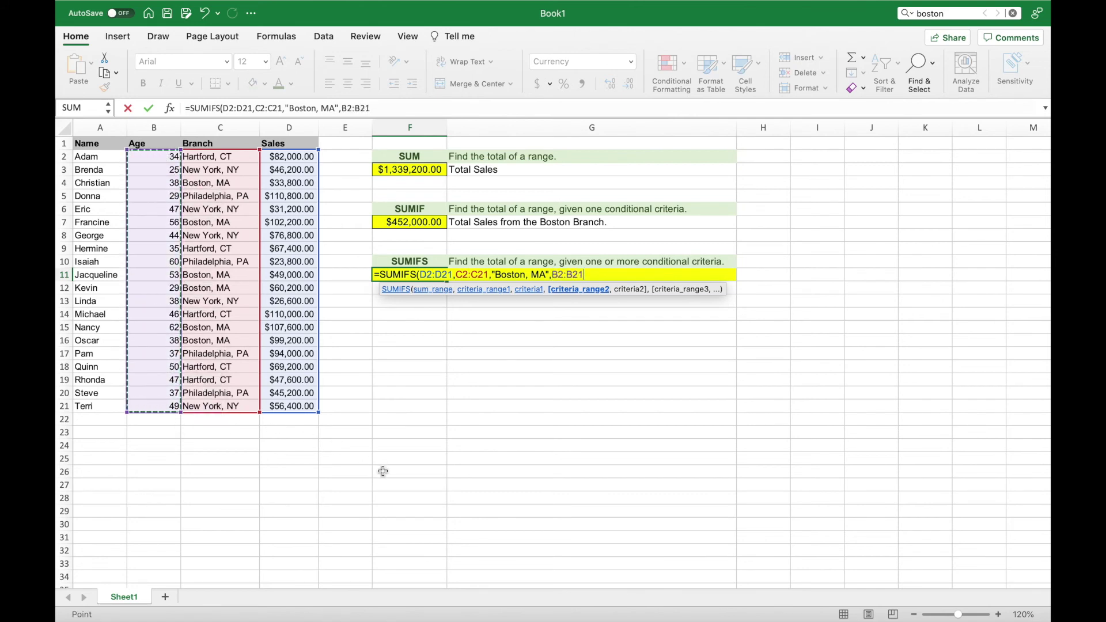
{"action": "type", "text": ","}
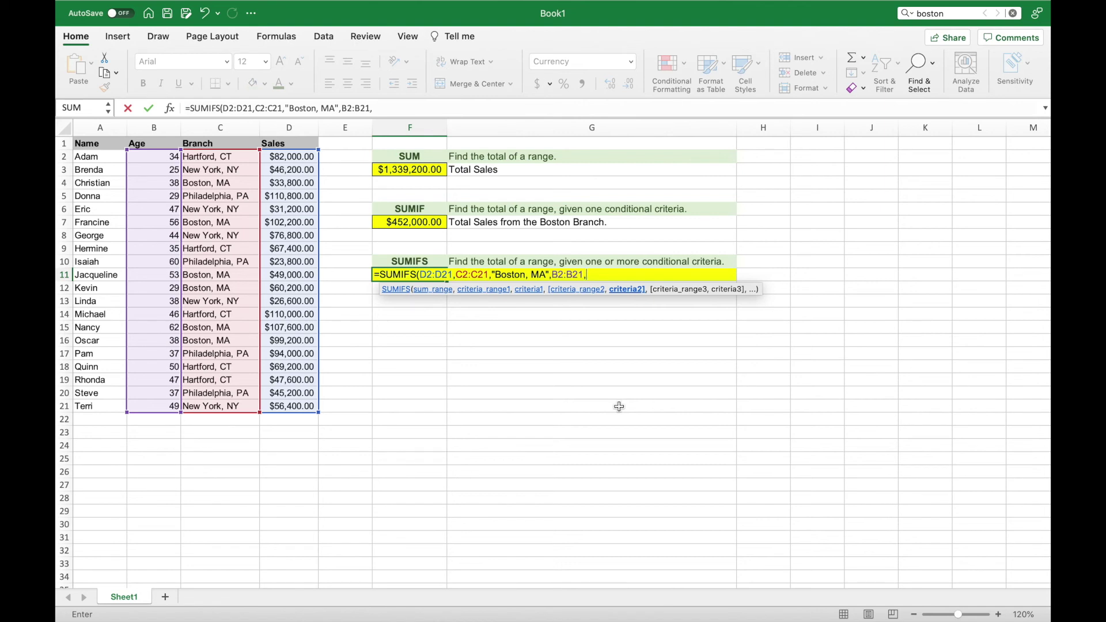
{"action": "type", "text": "\">=50\""}
{"action": "key", "text": "Return"}
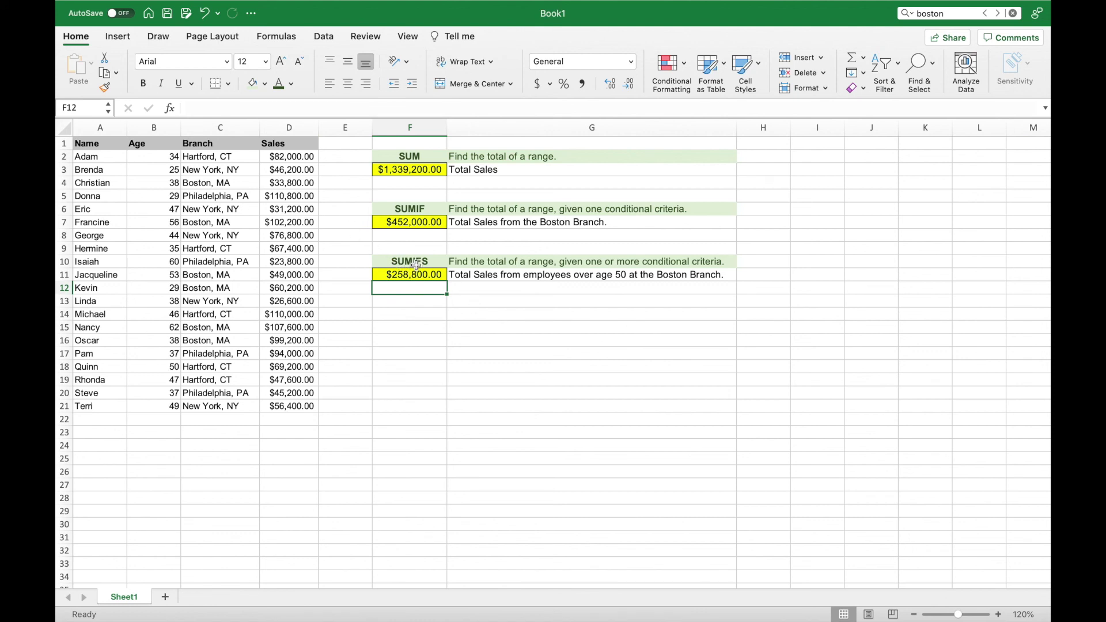
Step: Select the SUMIFS heading cell F10
{"action": "left_click", "coordinate": [415, 263]}
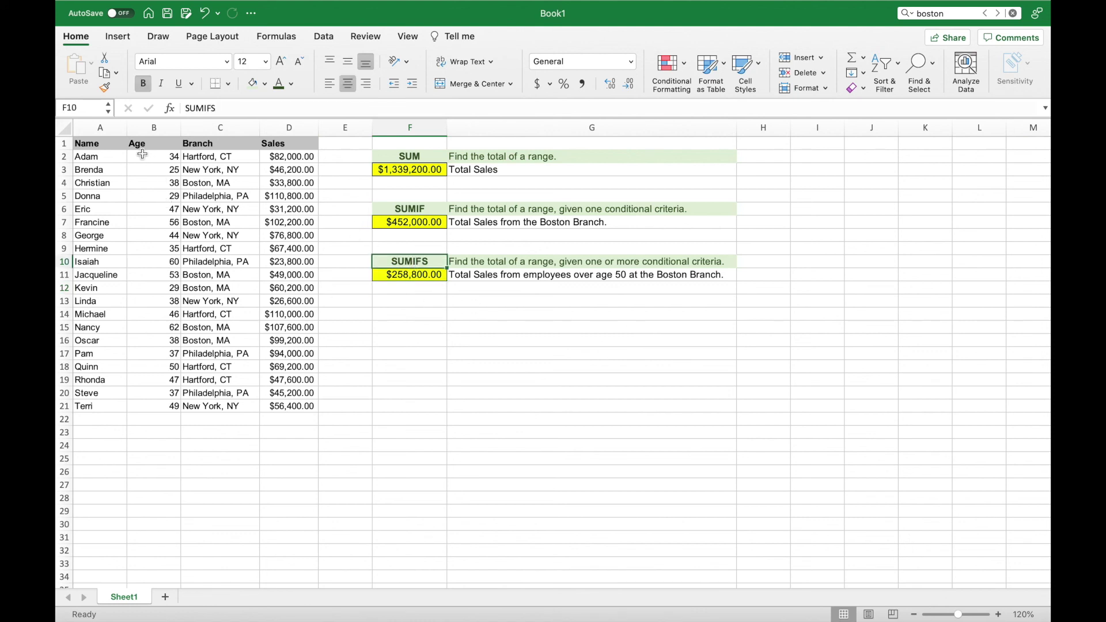